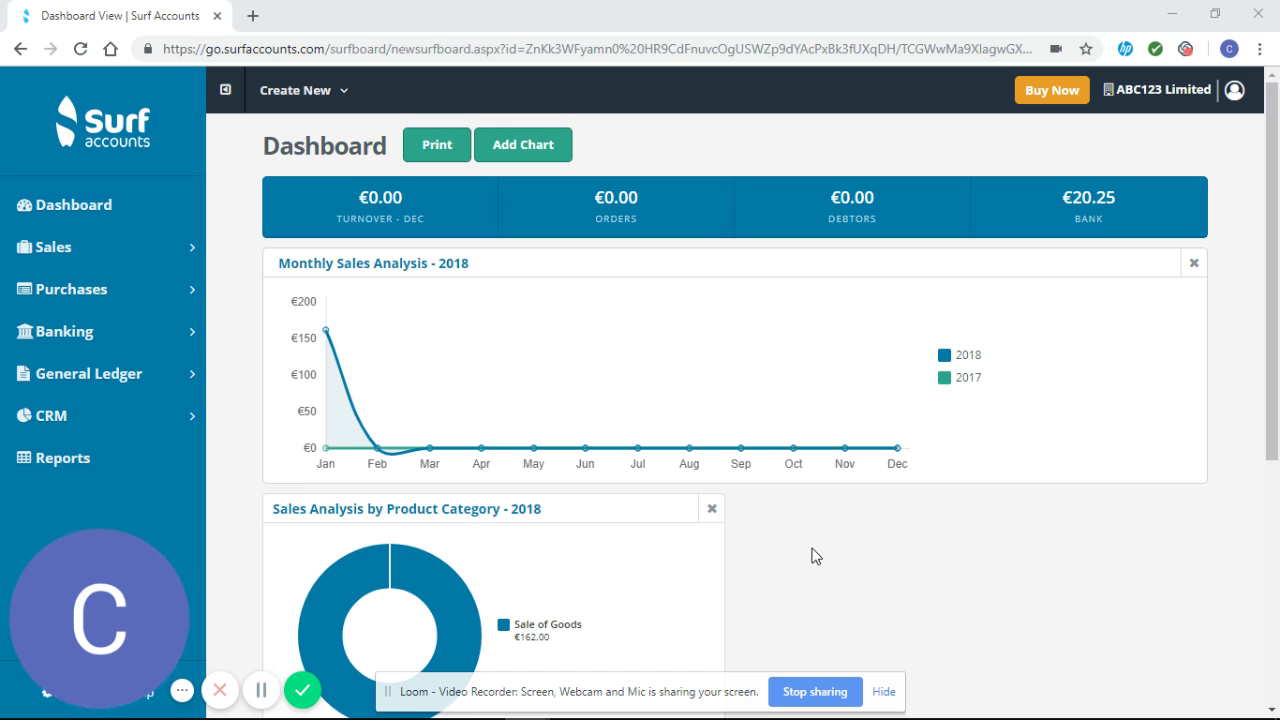
Start a new bank reconciliation in the Banking area with the statement date 30/03/2018
{"action": "left_click", "coordinate": [172, 335]}
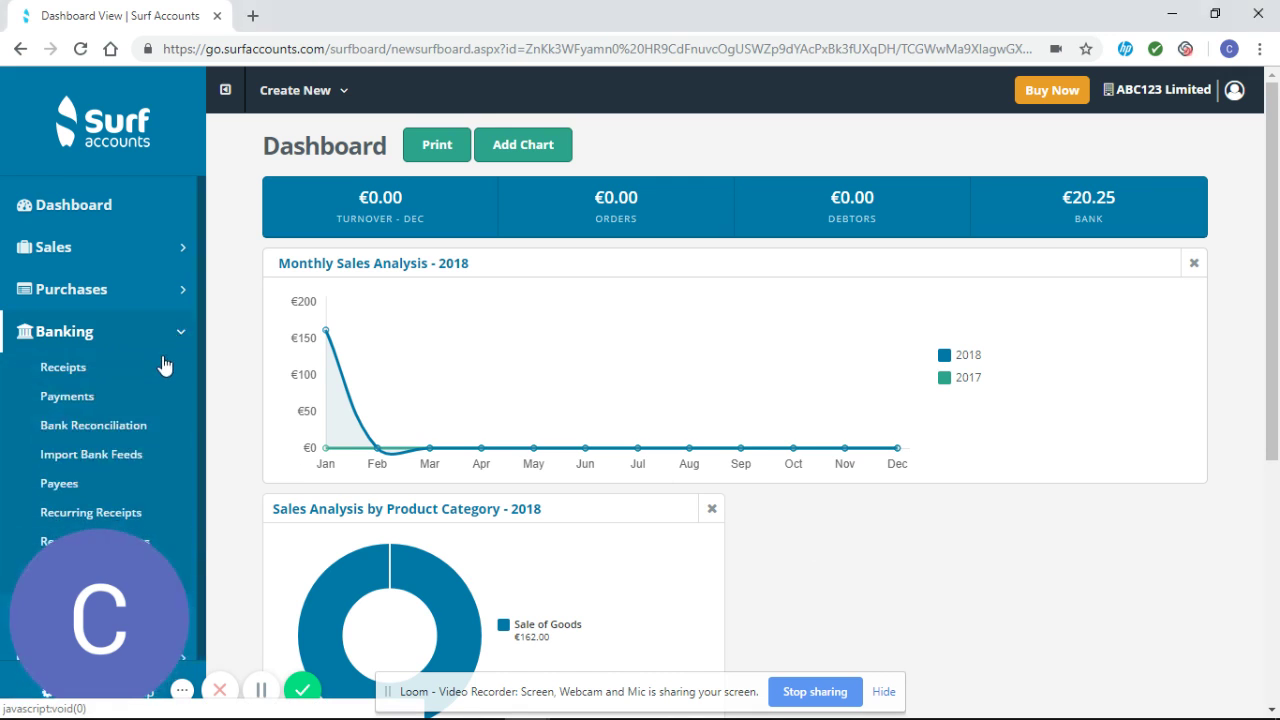
{"action": "left_click", "coordinate": [93, 425]}
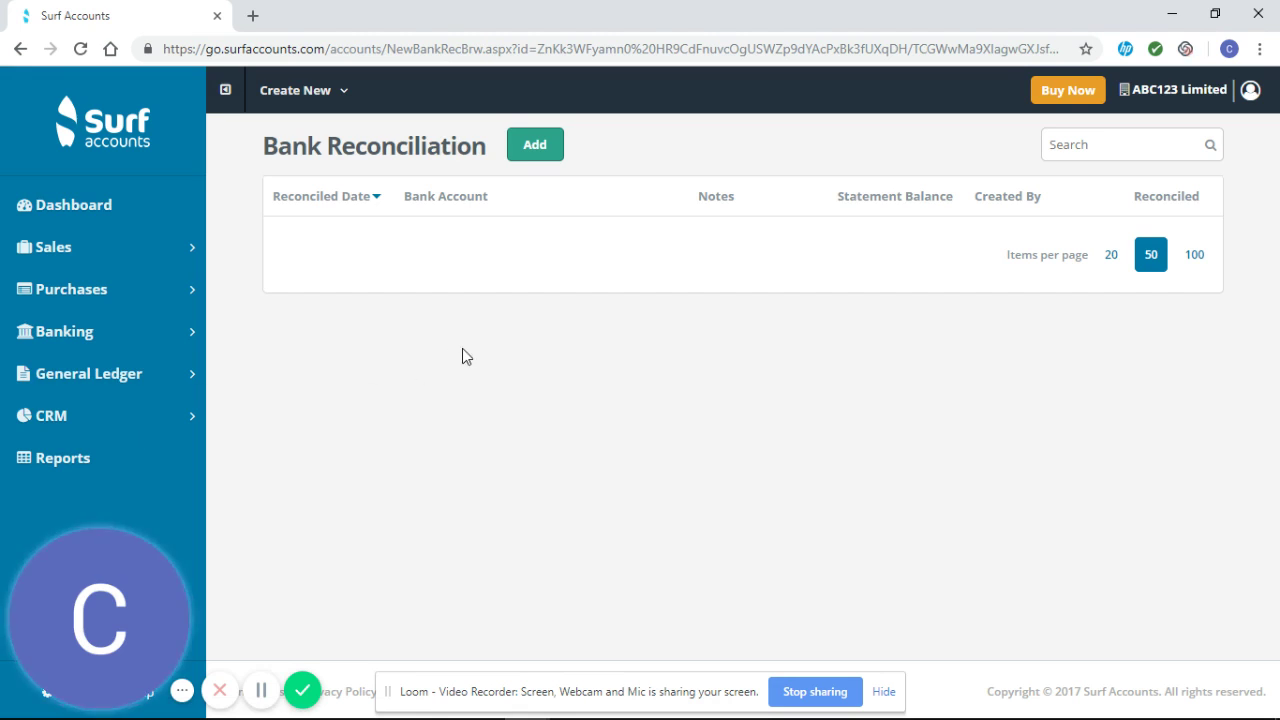
{"action": "left_click", "coordinate": [537, 148]}
{"action": "type", "text": "30/03/2018"}
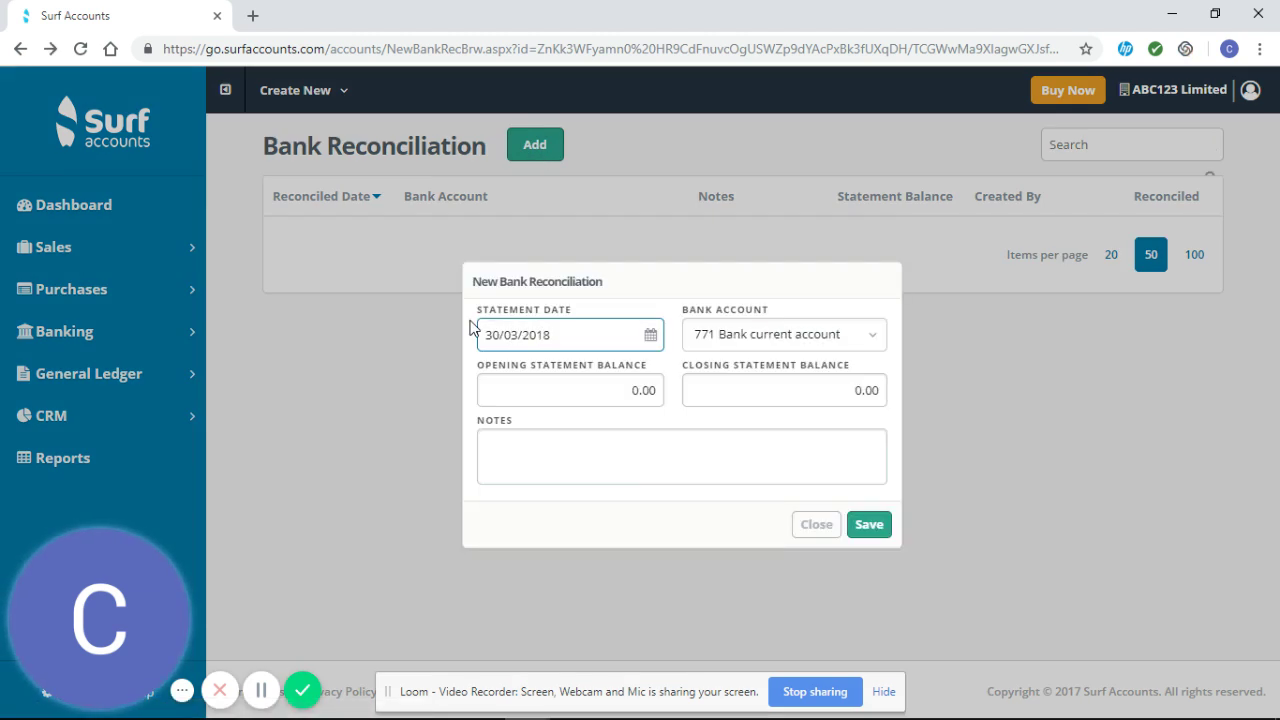
{"action": "left_click", "coordinate": [646, 314]}
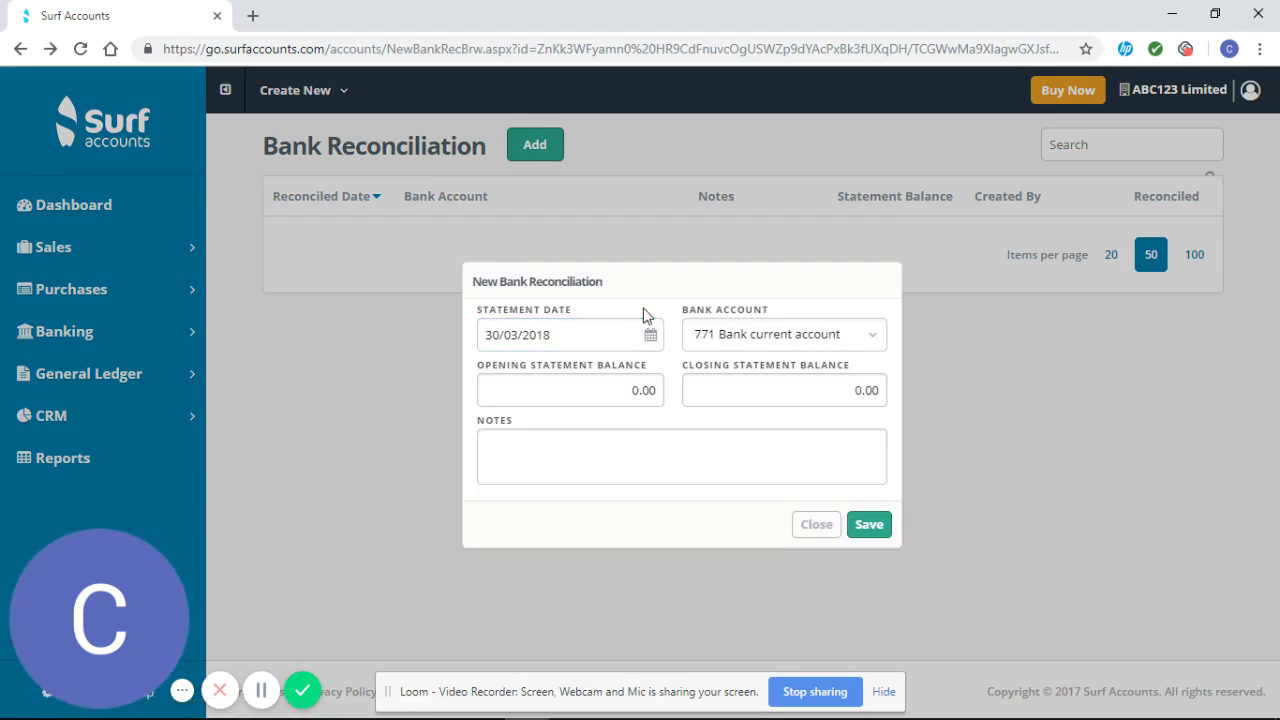
Keep the Bank current account selected, set the closing statement balance to 20.25, and save the new reconciliation
{"action": "left_click", "coordinate": [760, 340]}
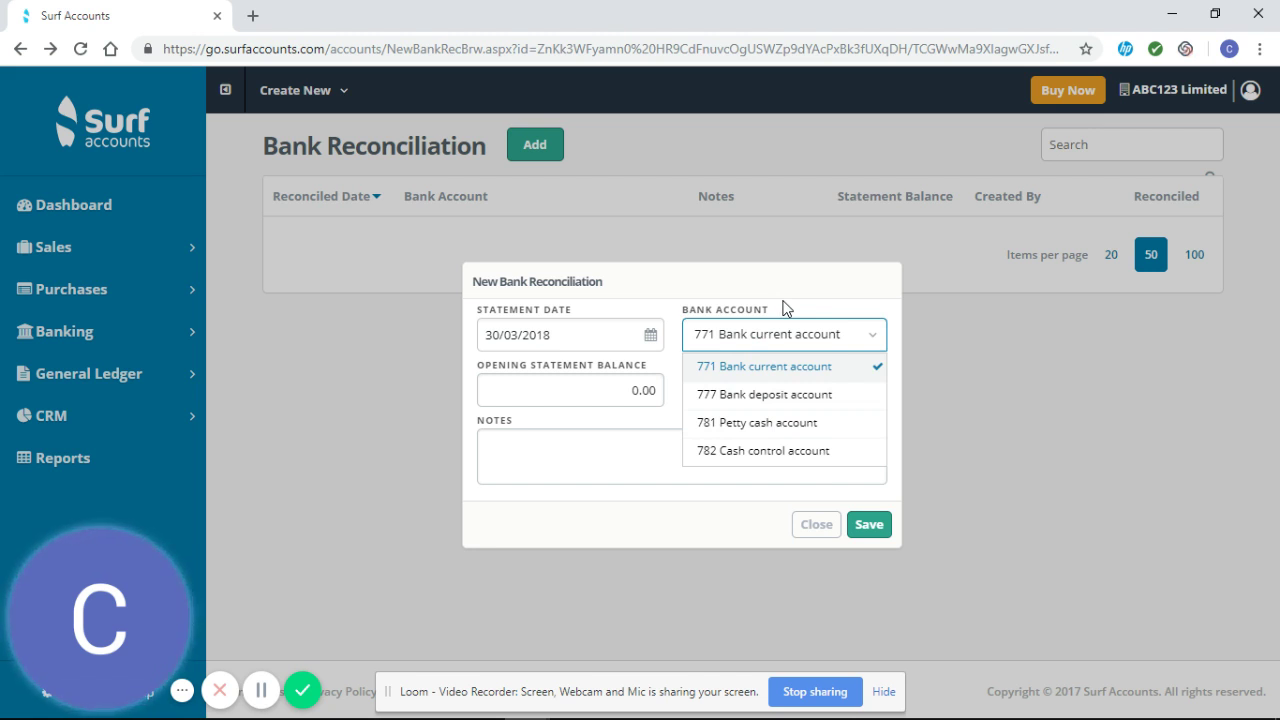
{"action": "left_click", "coordinate": [784, 308]}
{"action": "left_click", "coordinate": [589, 383]}
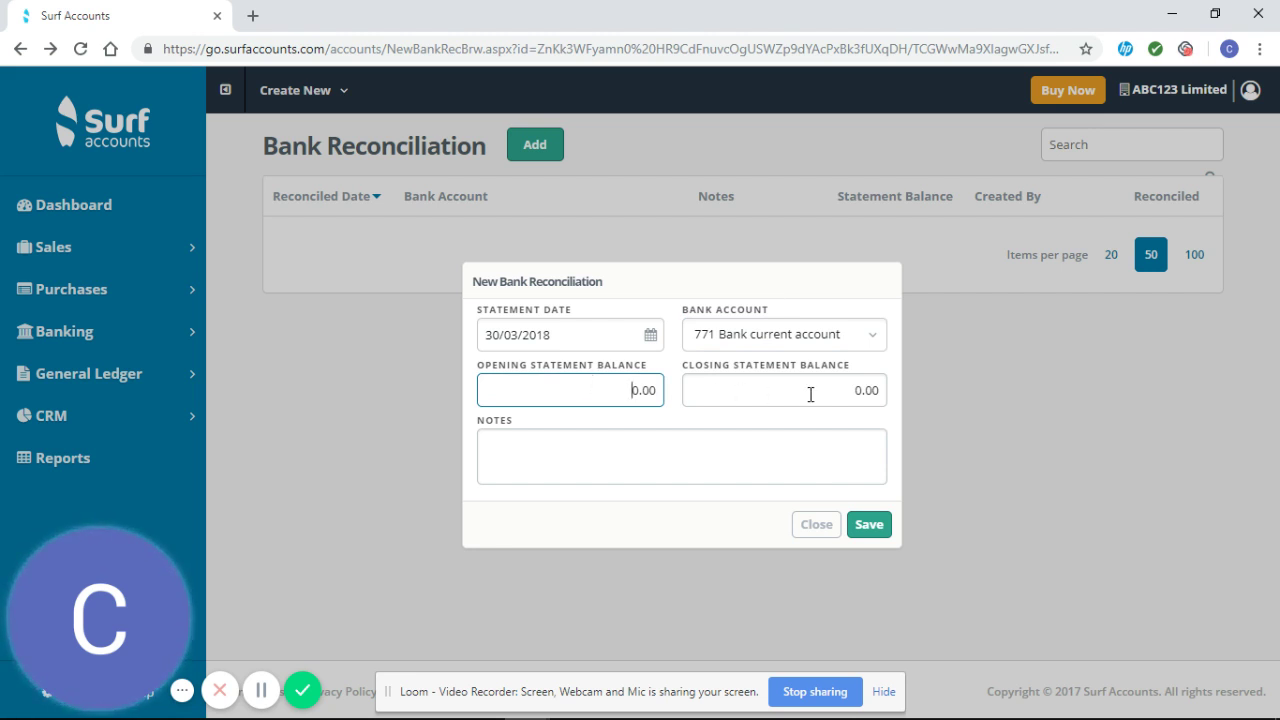
{"action": "left_click_drag", "start_coordinate": [818, 392], "coordinate": [893, 400]}
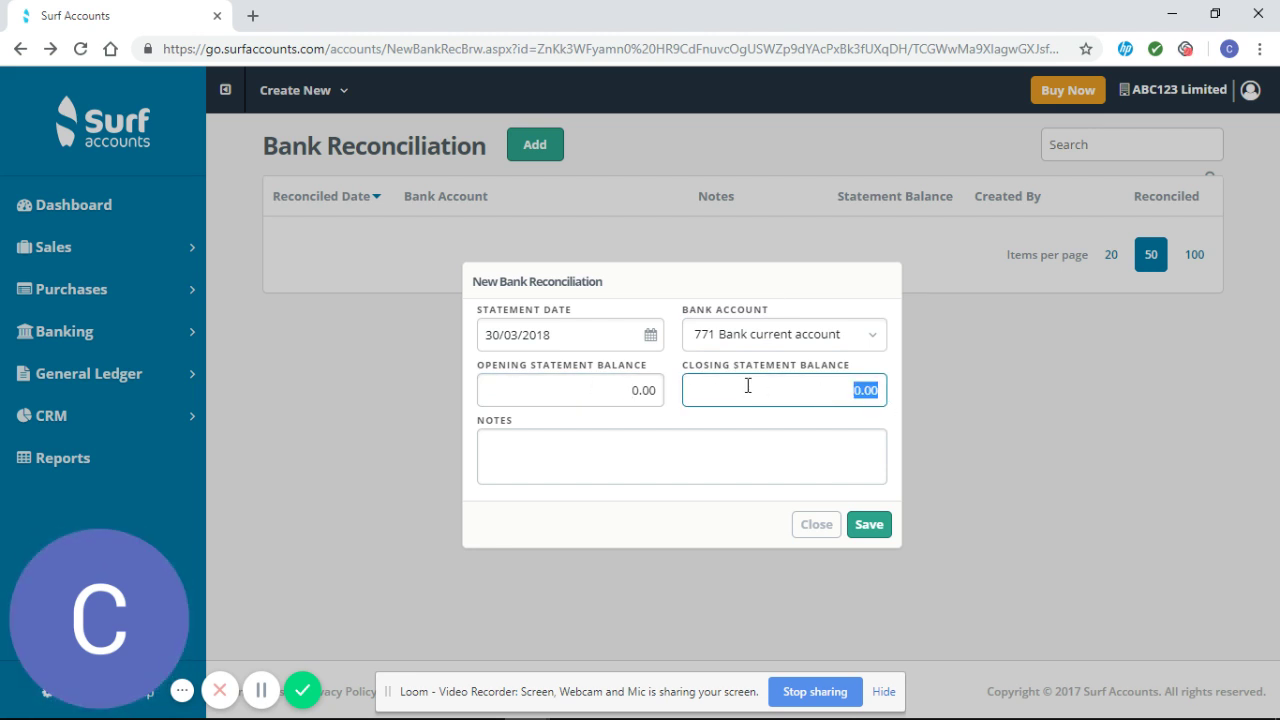
{"action": "type", "text": "20.25"}
{"action": "left_click", "coordinate": [713, 425]}
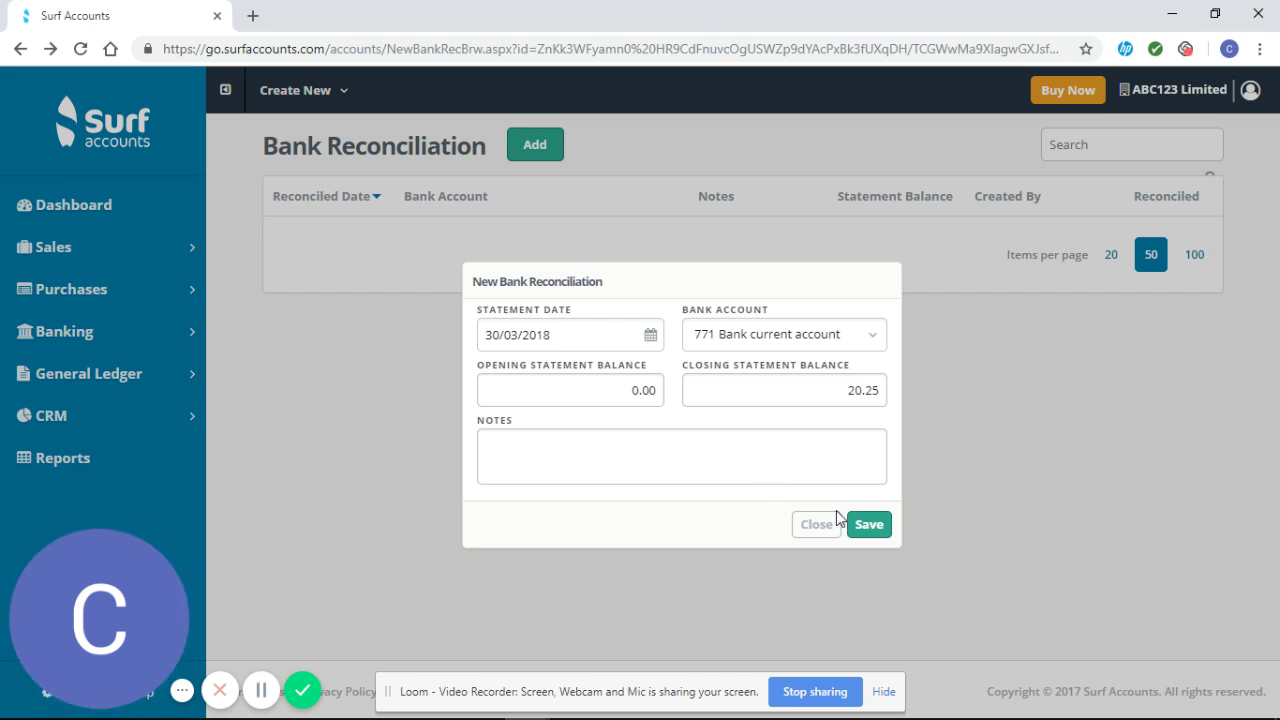
{"action": "left_click", "coordinate": [874, 534]}
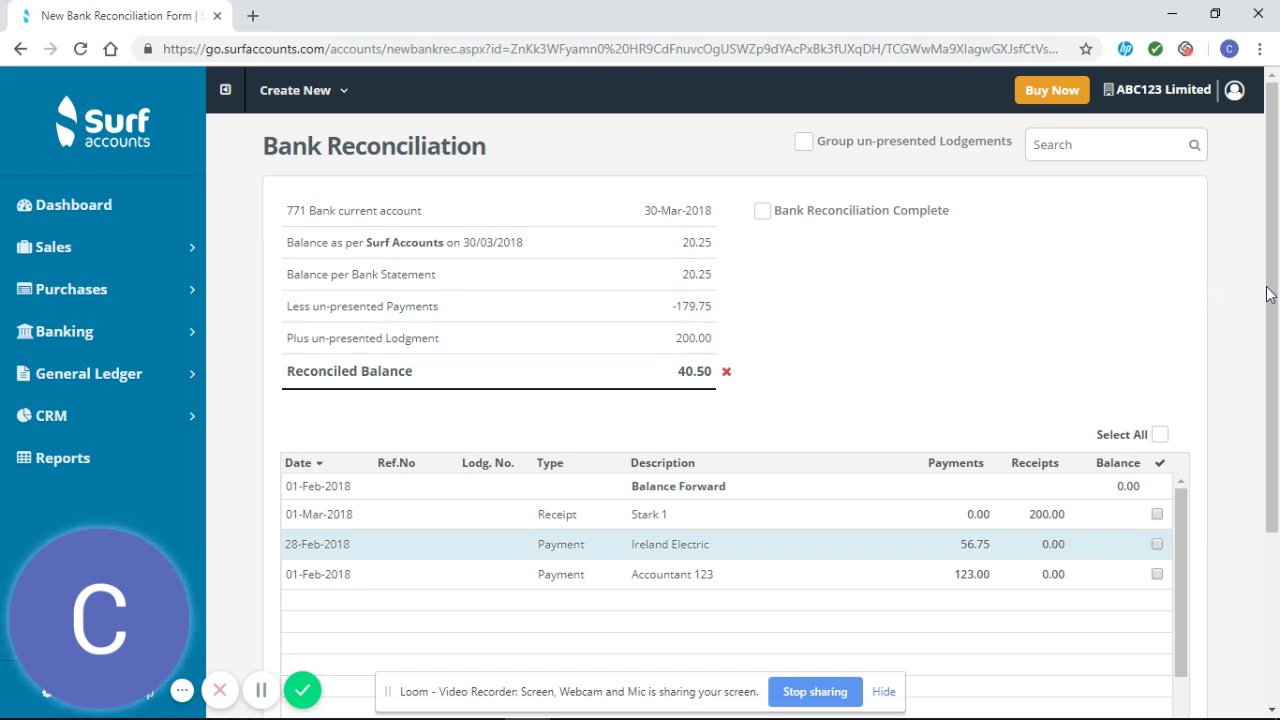
Mark the Accountant 123 payment, the Ireland Electric payment and the 200.00 receipt as matched to the bank statement
{"action": "left_click_drag", "start_coordinate": [1272, 295], "coordinate": [1272, 397]}
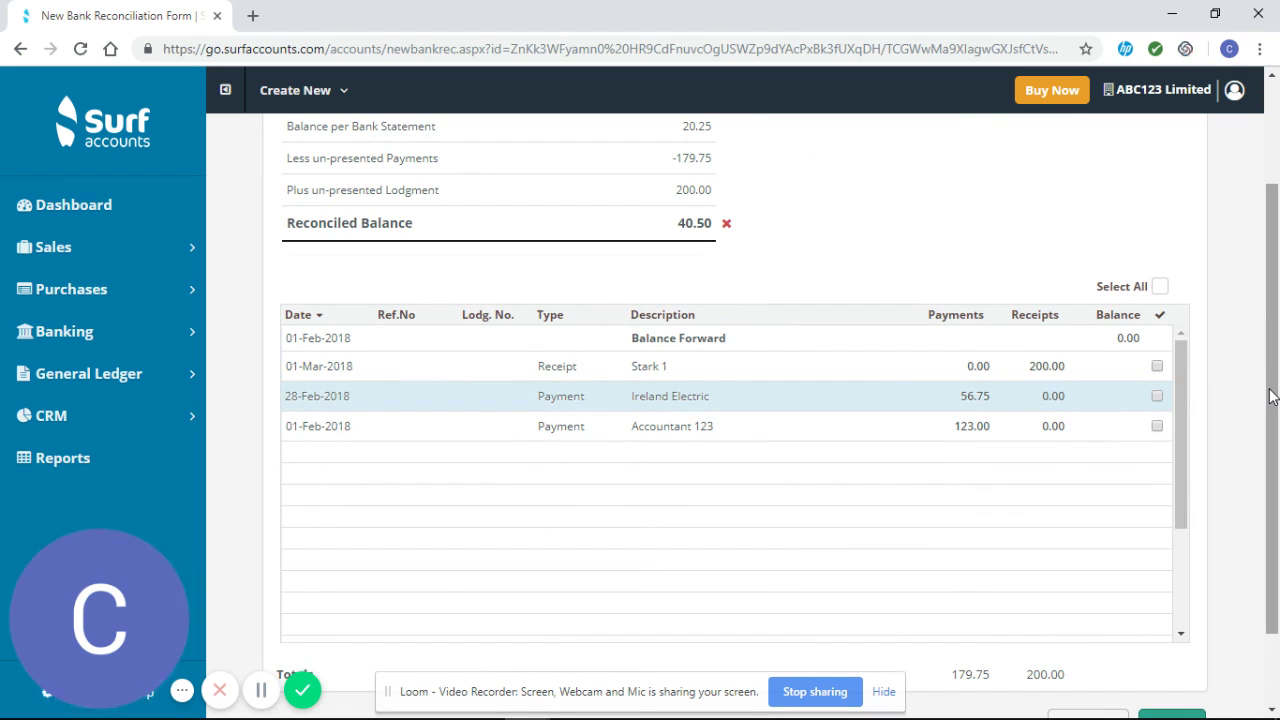
{"action": "left_click", "coordinate": [1157, 427]}
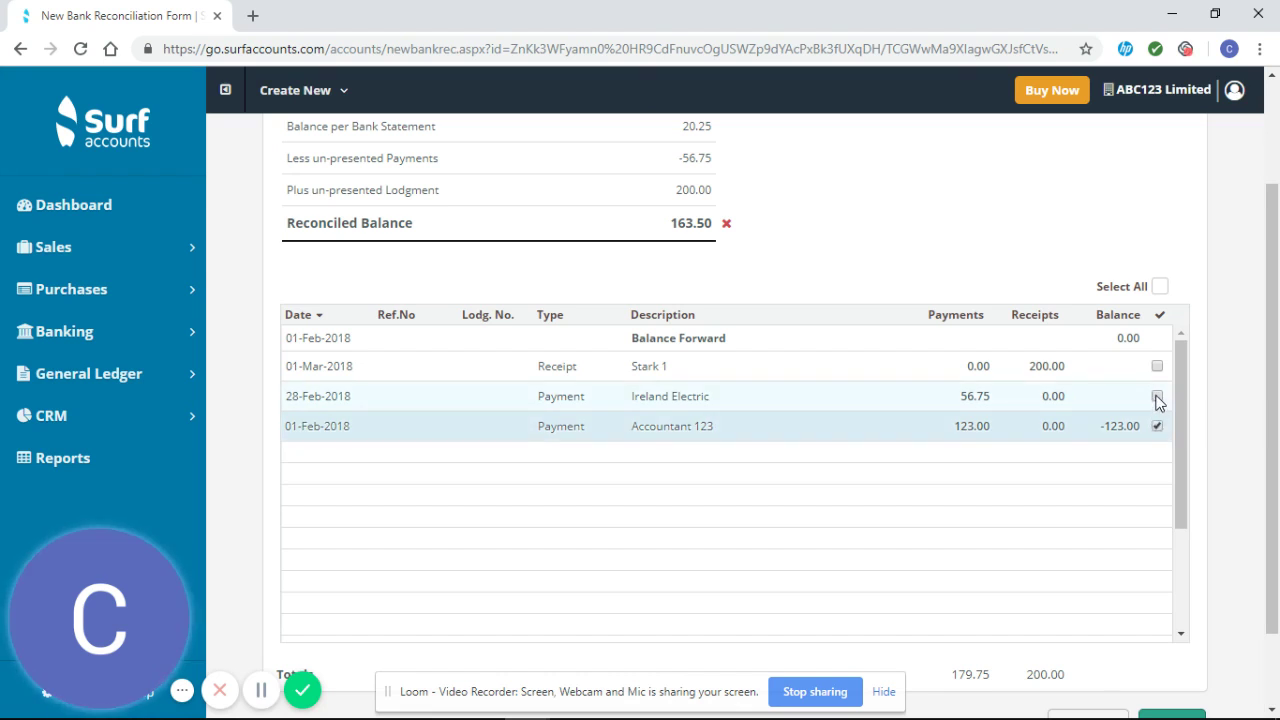
{"action": "left_click", "coordinate": [1157, 397]}
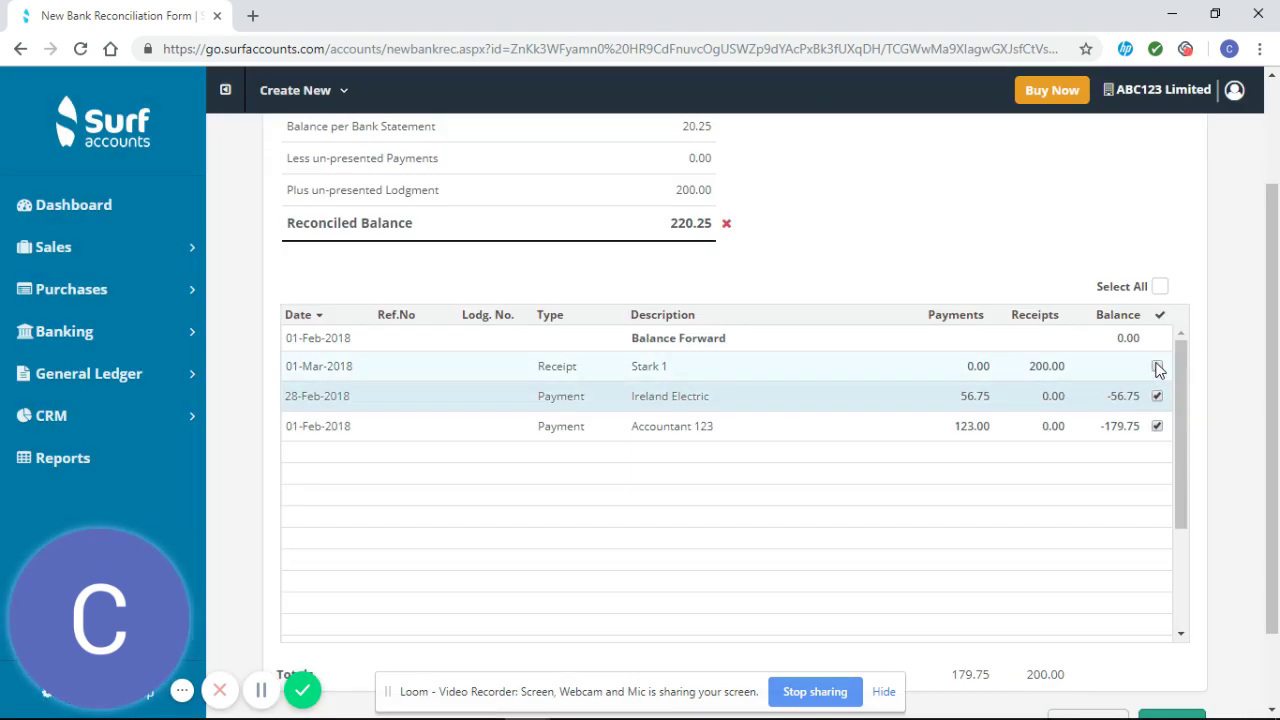
{"action": "left_click", "coordinate": [1157, 367]}
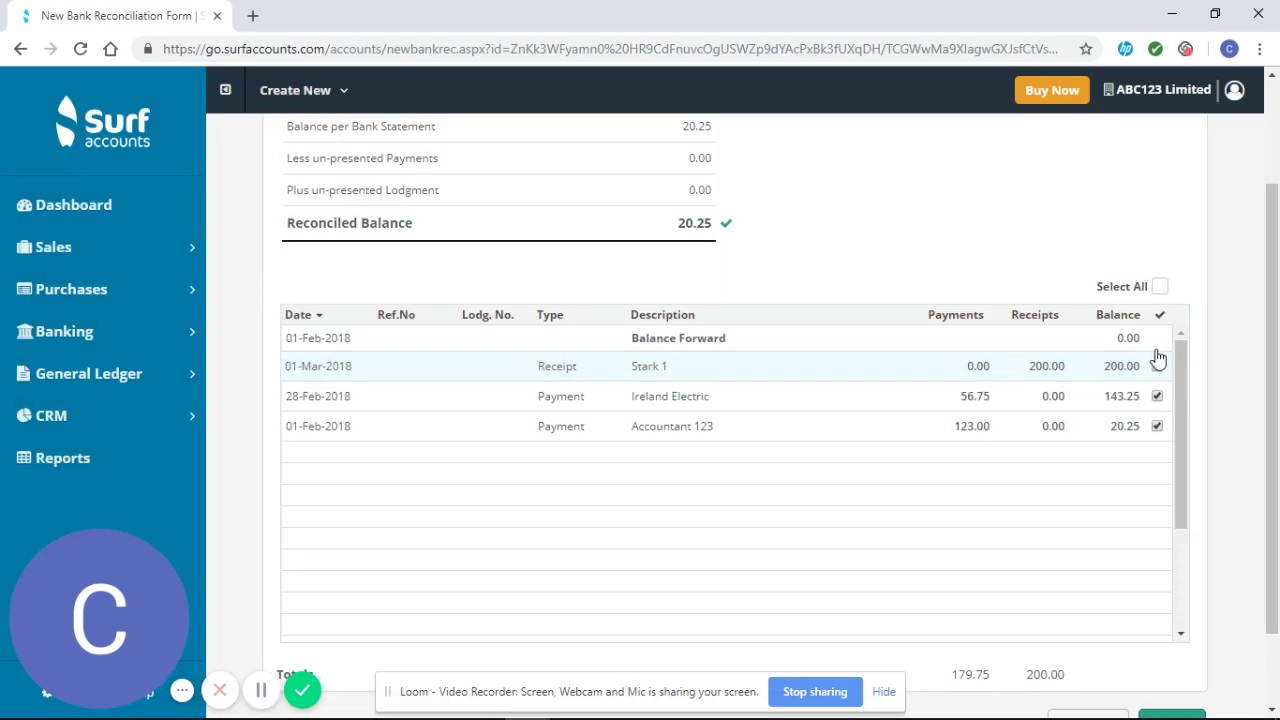
{"action": "scroll", "coordinate": [1134, 258], "scroll_direction": "up", "scroll_amount": 1}
{"action": "scroll", "coordinate": [1134, 258], "scroll_direction": "up", "scroll_amount": 1}
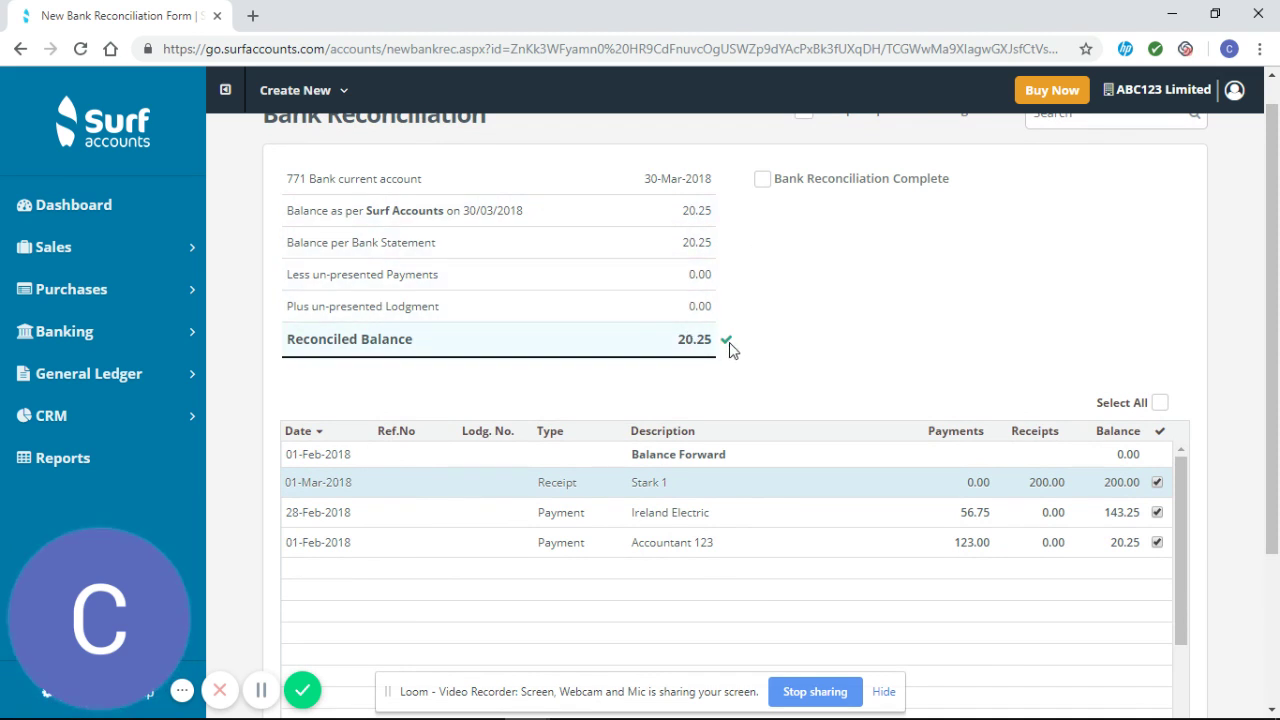
Clear and restore the match on the 01-Mar-2018 receipt of 200.00 twice to compare the reconciled balance
{"action": "left_click", "coordinate": [1157, 482]}
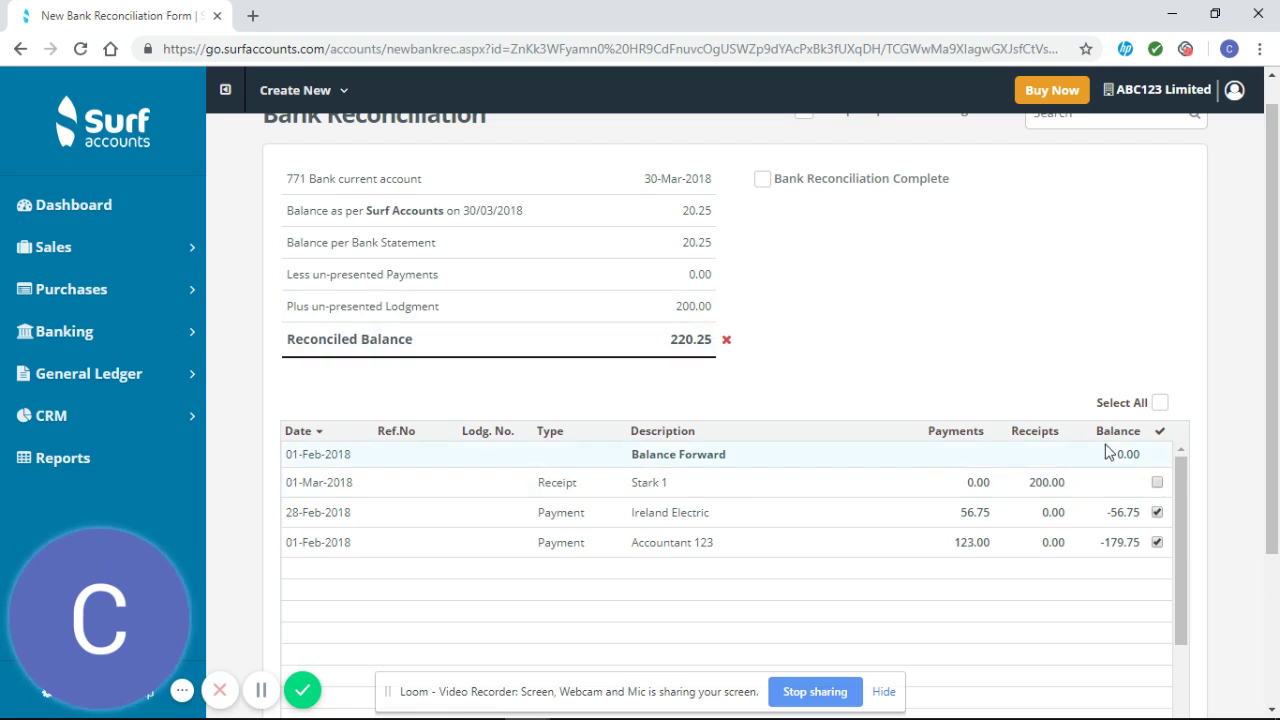
{"action": "left_click", "coordinate": [1157, 484]}
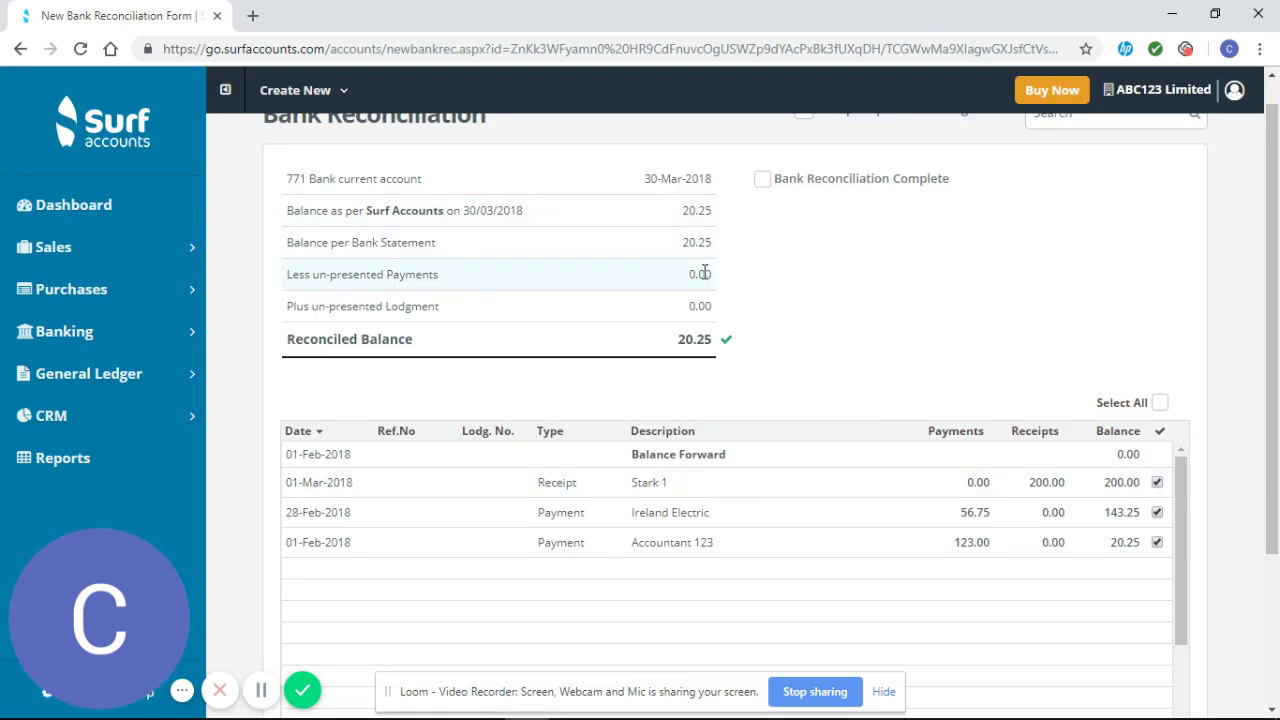
{"action": "left_click", "coordinate": [1156, 483]}
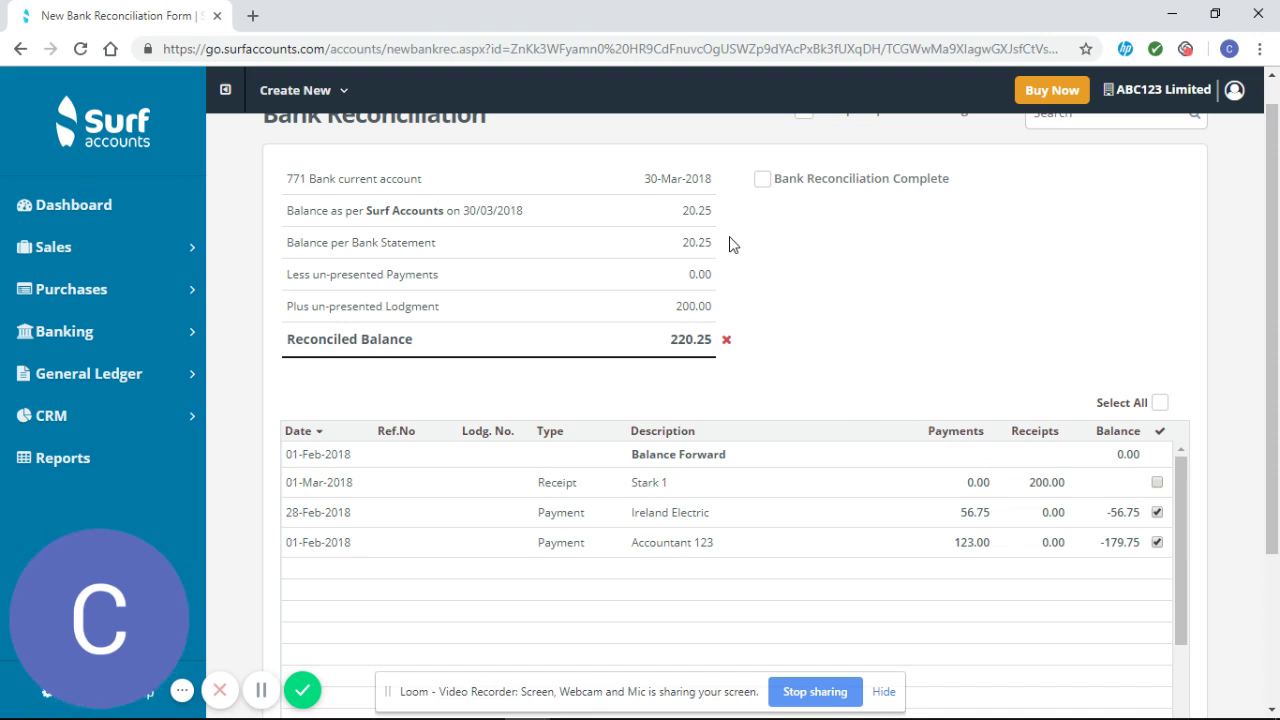
{"action": "left_click", "coordinate": [1157, 484]}
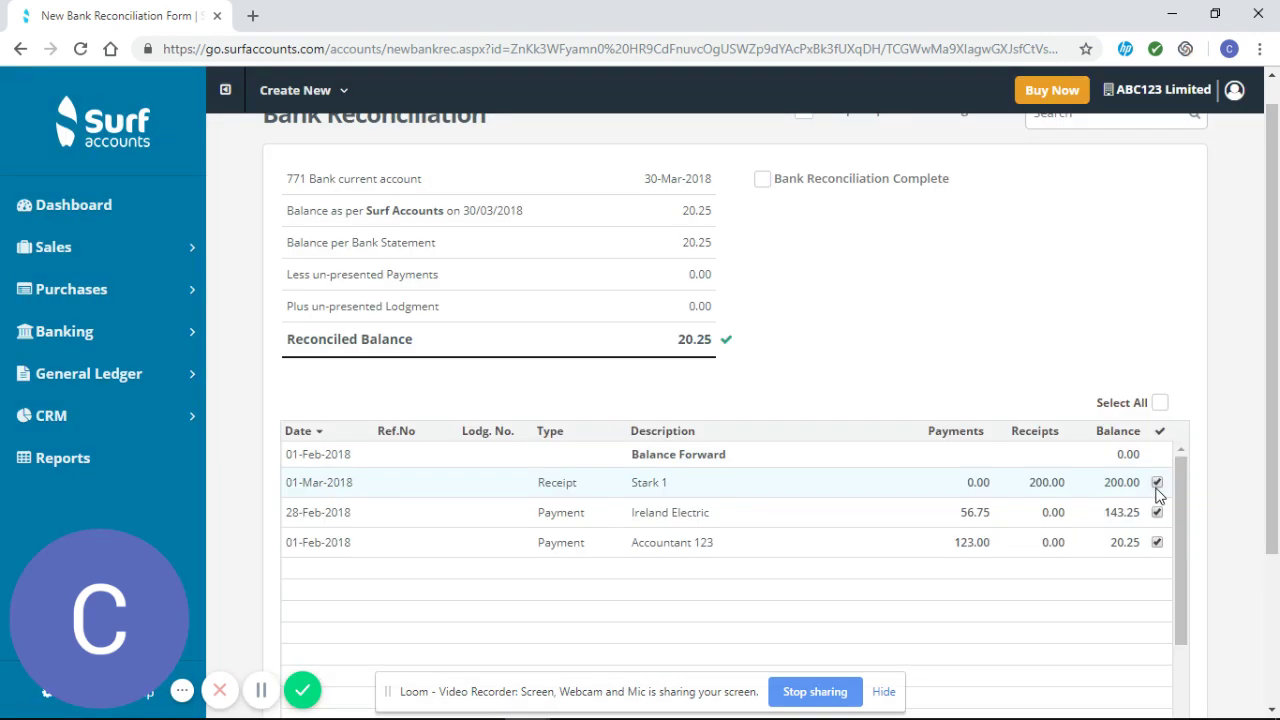
Flag the bank reconciliation as complete and save it
{"action": "left_click", "coordinate": [764, 182]}
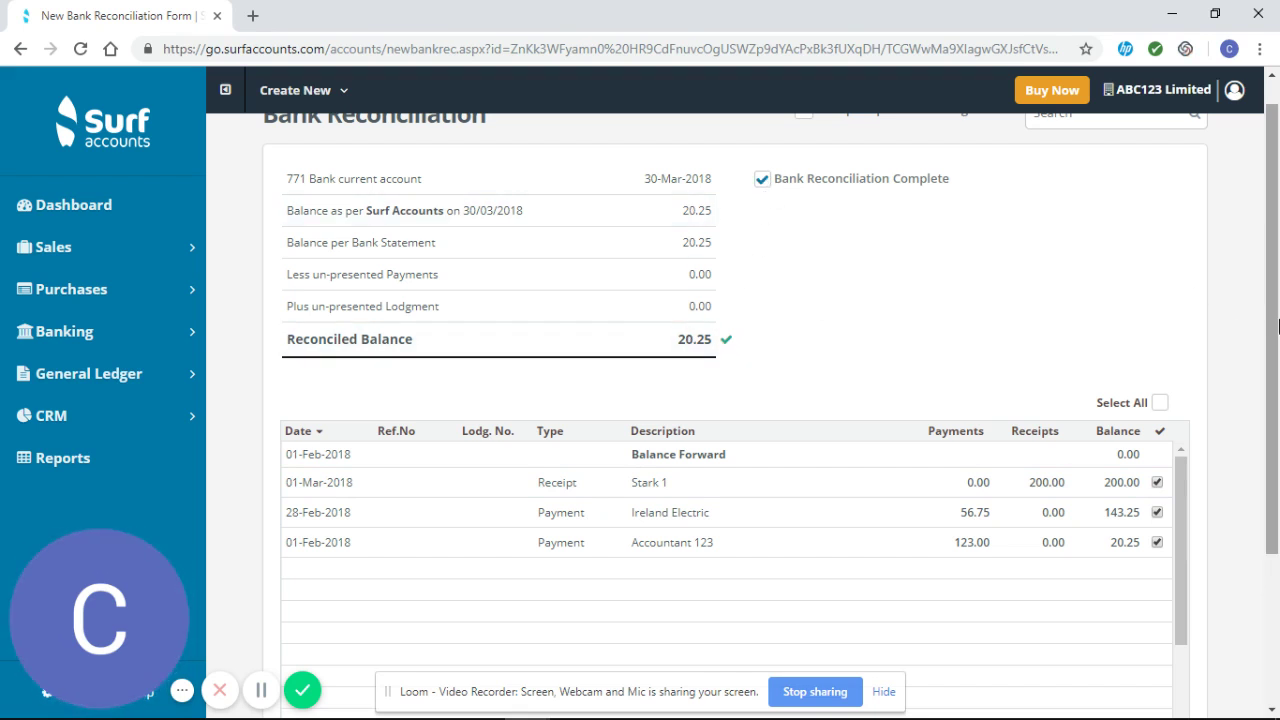
{"action": "left_click_drag", "start_coordinate": [1278, 325], "coordinate": [1248, 491]}
{"action": "left_click", "coordinate": [1172, 630]}
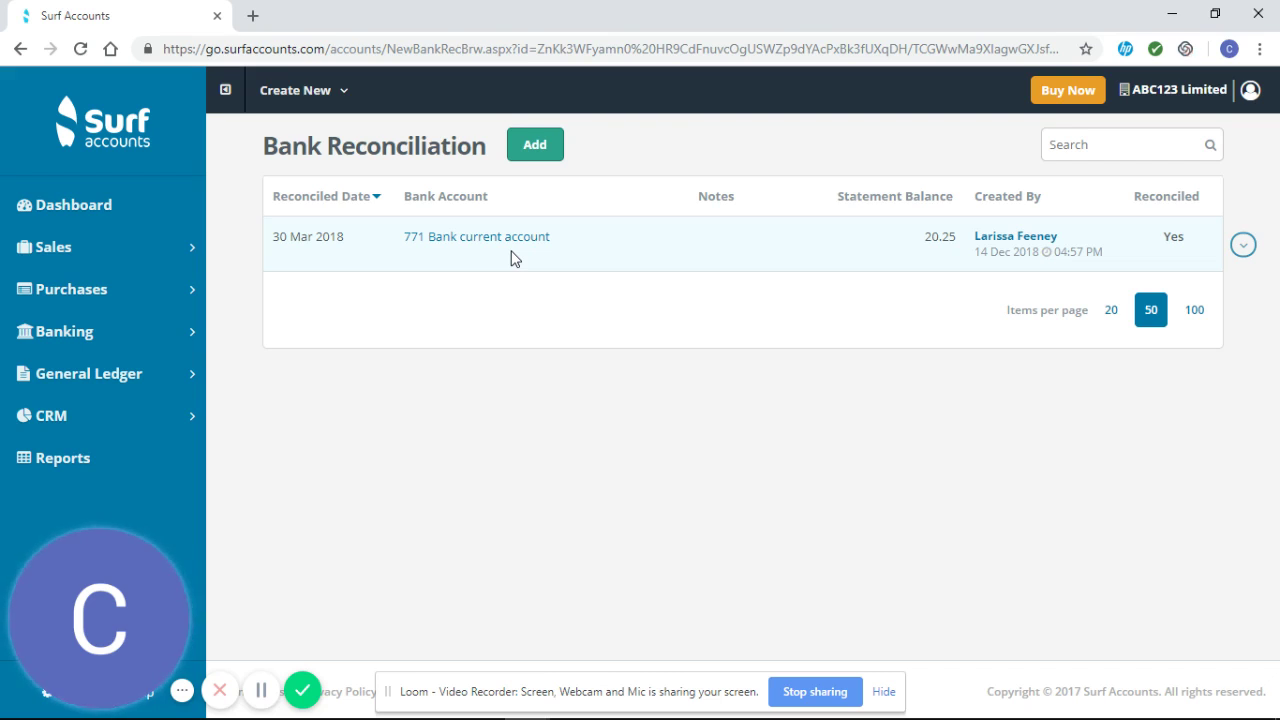
Open the supplier list and view the details of the supplier Accountant 123
{"action": "left_click", "coordinate": [143, 295]}
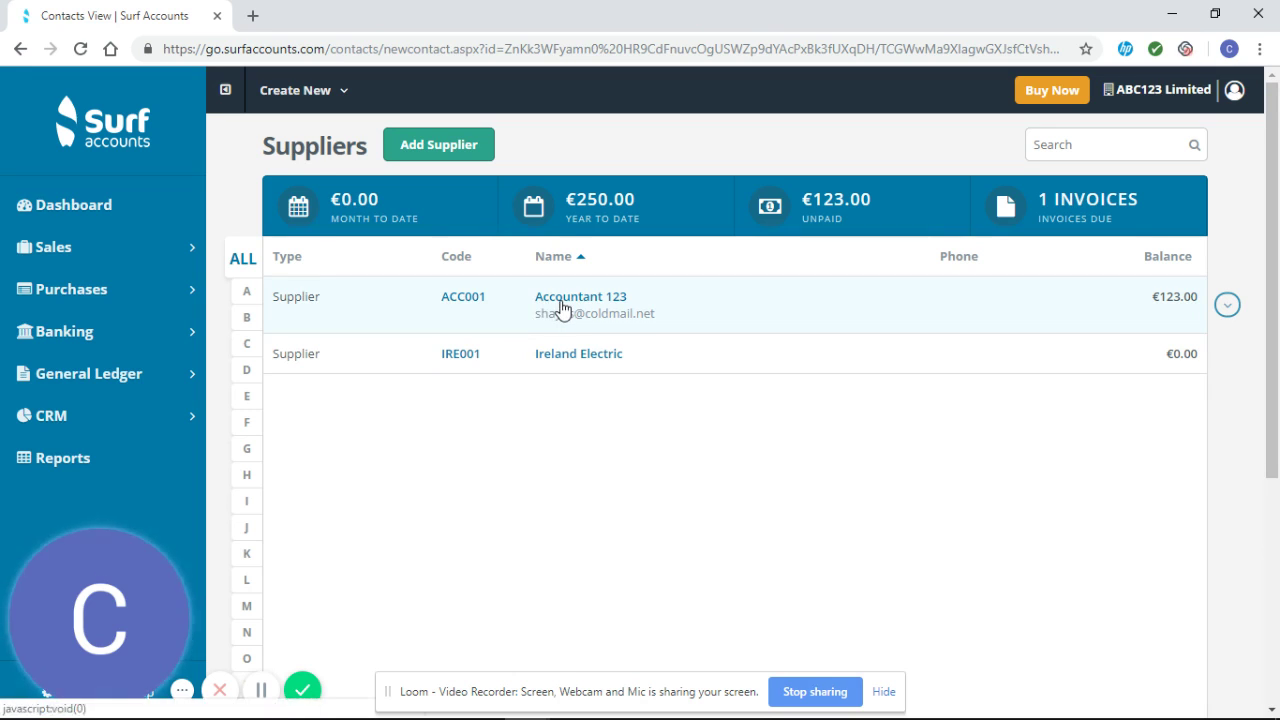
{"action": "left_click", "coordinate": [1227, 306]}
{"action": "left_click", "coordinate": [1208, 350]}
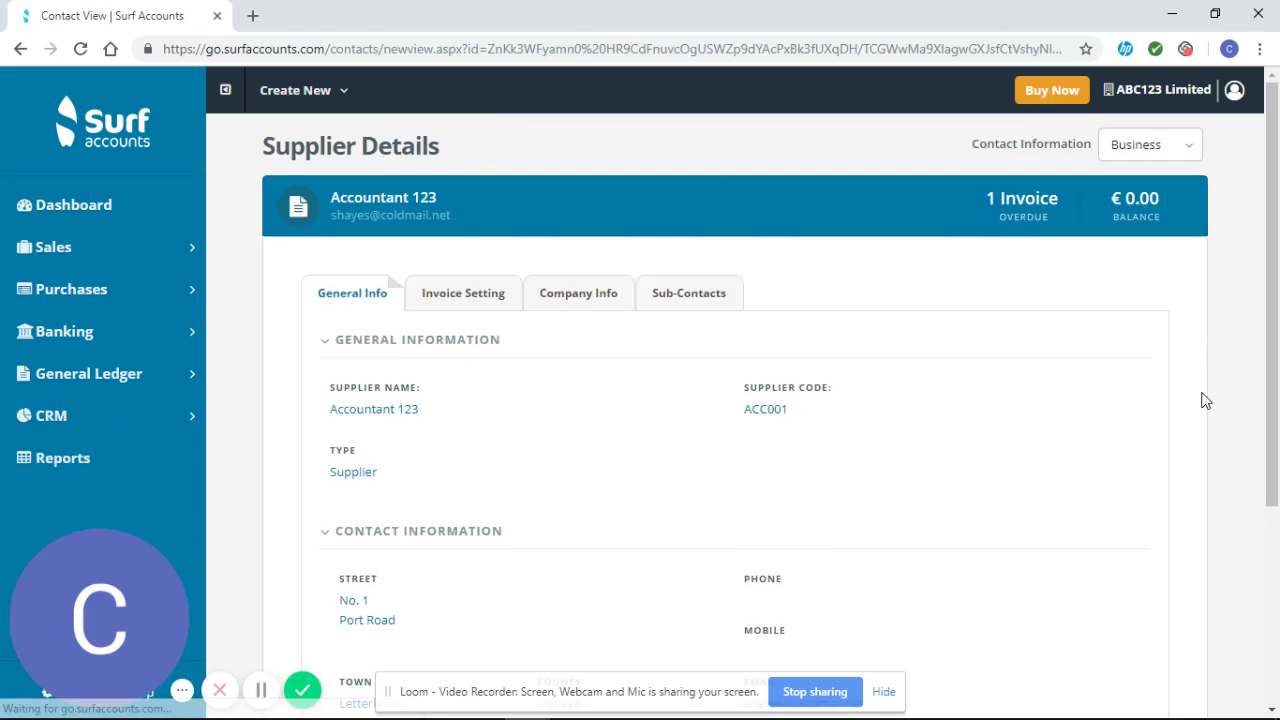
{"action": "scroll", "coordinate": [1205, 400], "scroll_direction": "down", "scroll_amount": 2}
{"action": "scroll", "coordinate": [1205, 400], "scroll_direction": "up", "scroll_amount": 2}
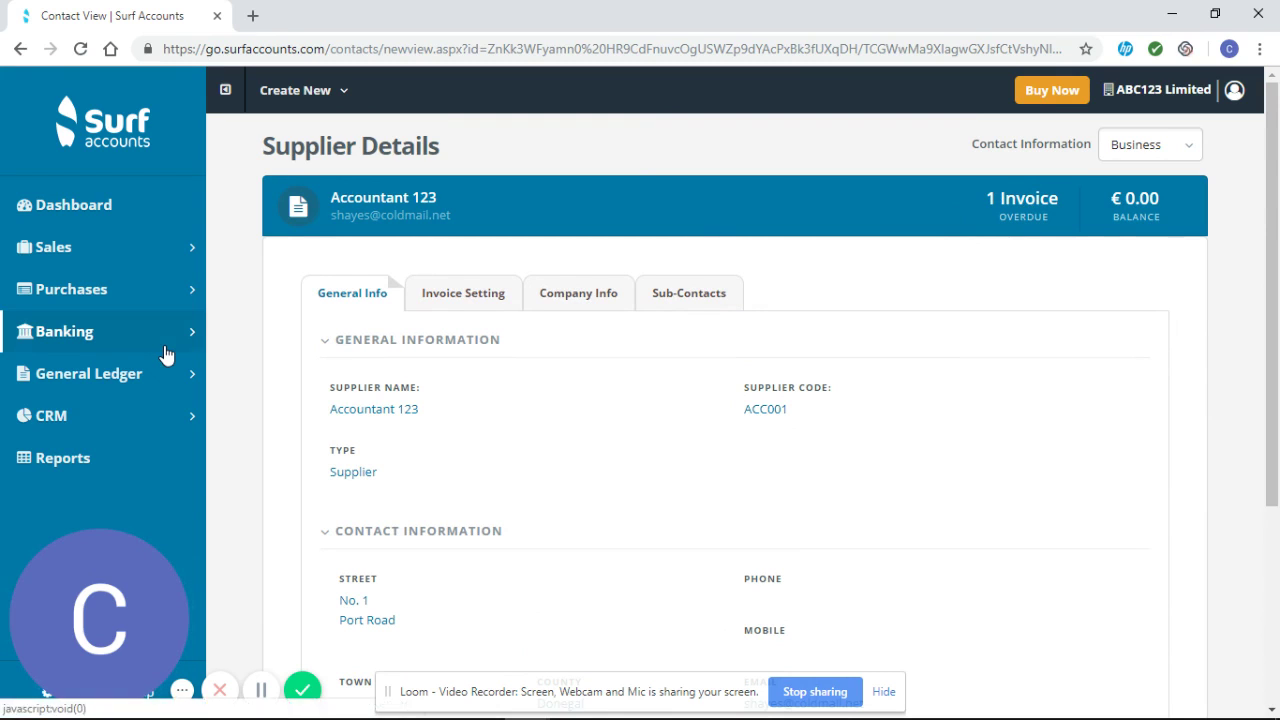
Open the list of purchase invoices and credit notes
{"action": "left_click", "coordinate": [118, 306]}
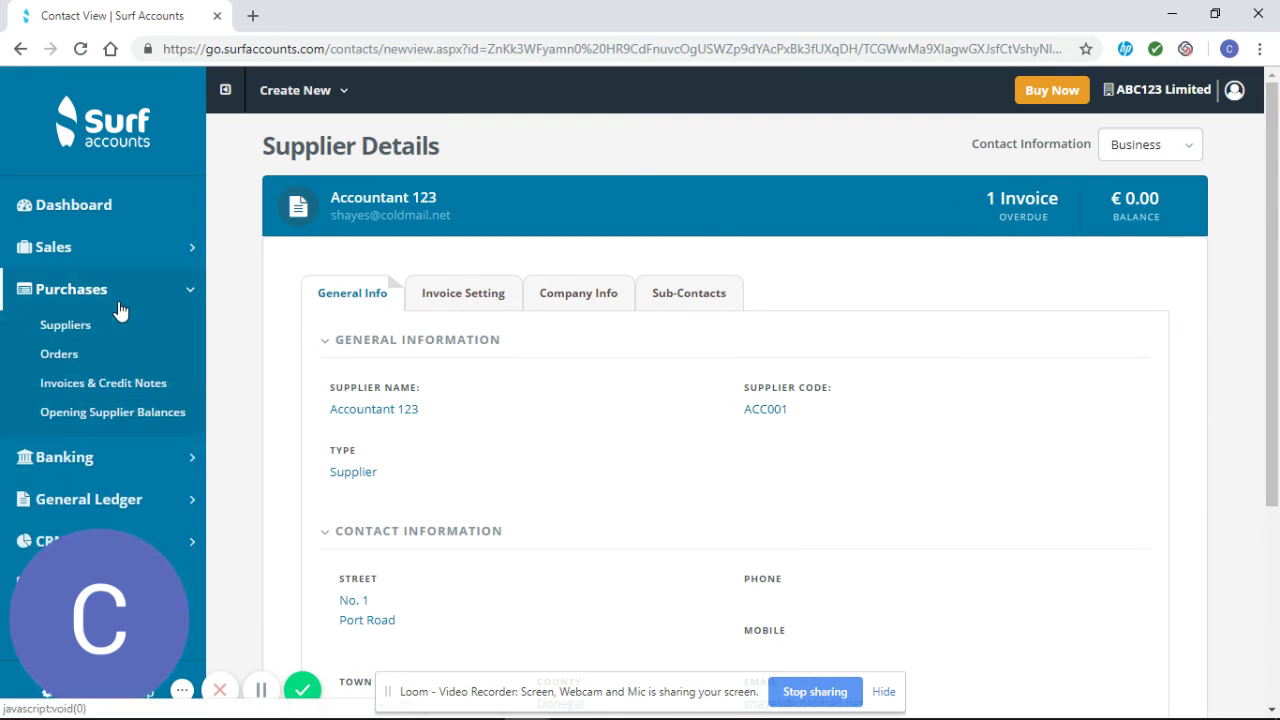
{"action": "left_click", "coordinate": [138, 386]}
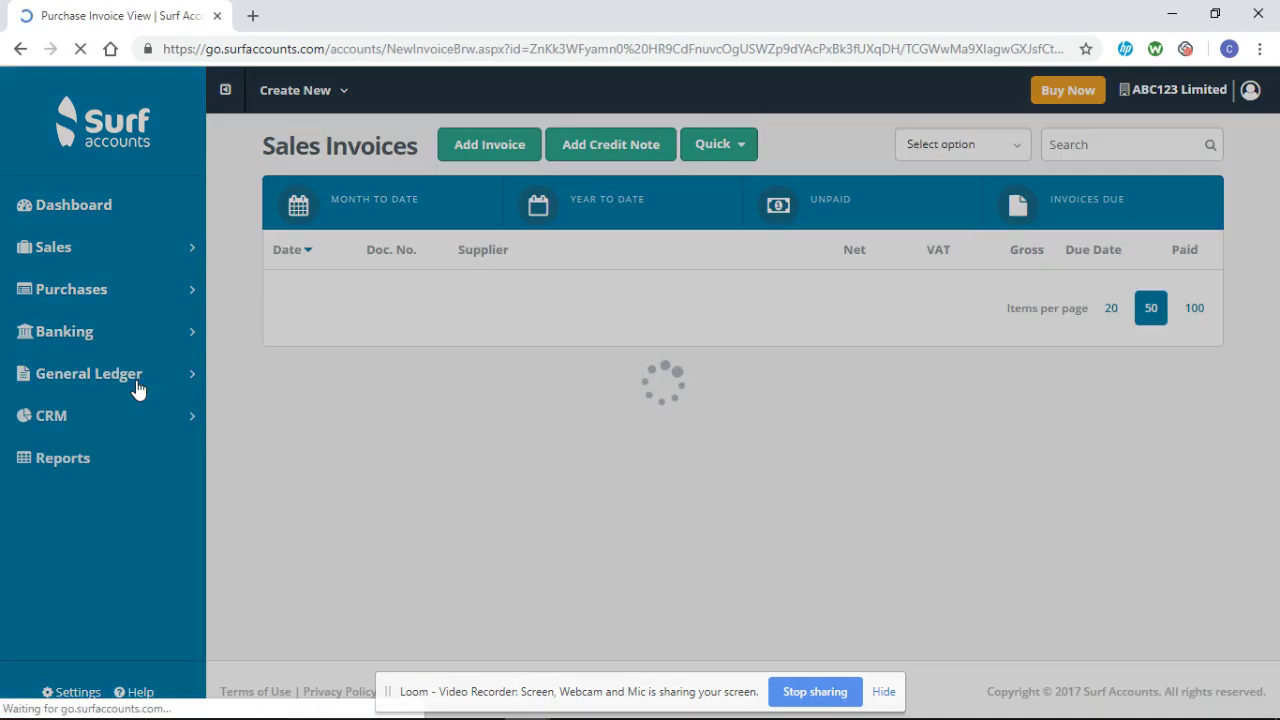